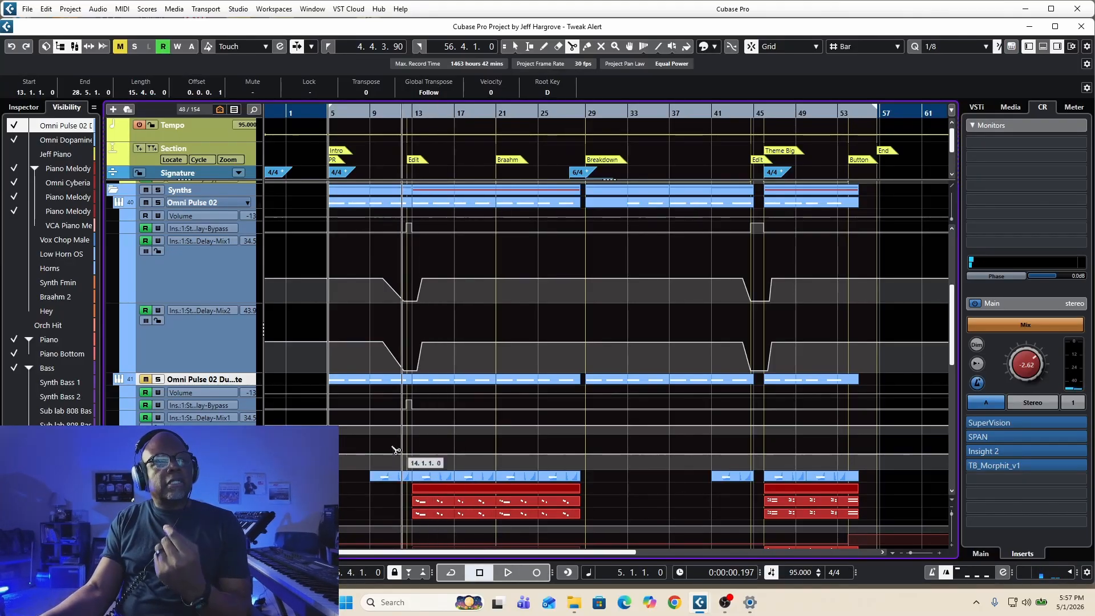
# Step: Solo the Omni Pulse 02 duplicate track and play it from bar 5 through bar 13 with its StereoDelay window open
pyautogui.press('1')
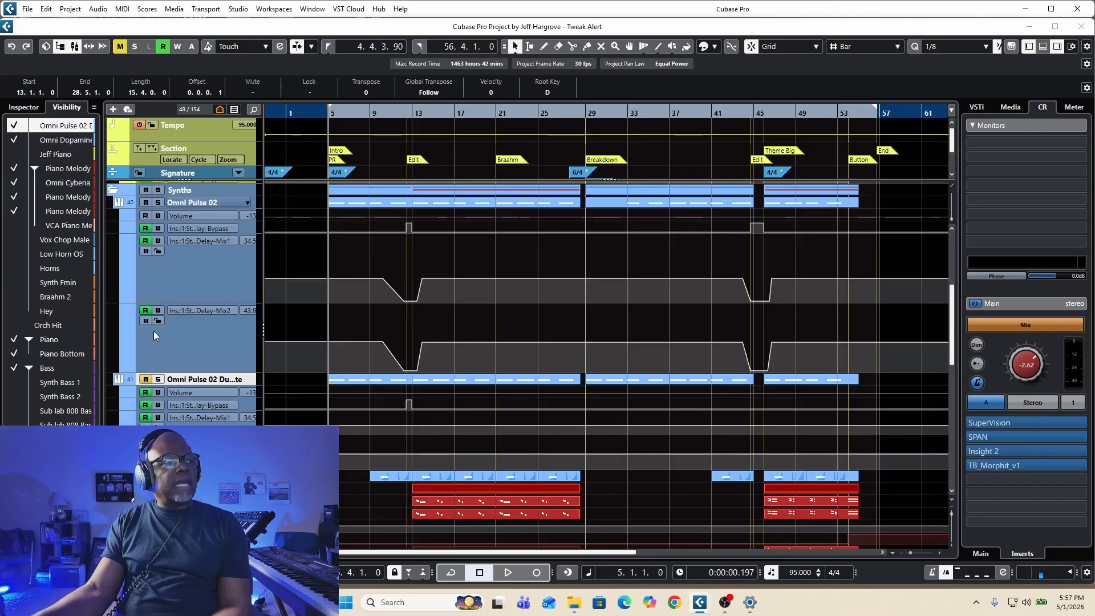
pyautogui.click(158, 380)
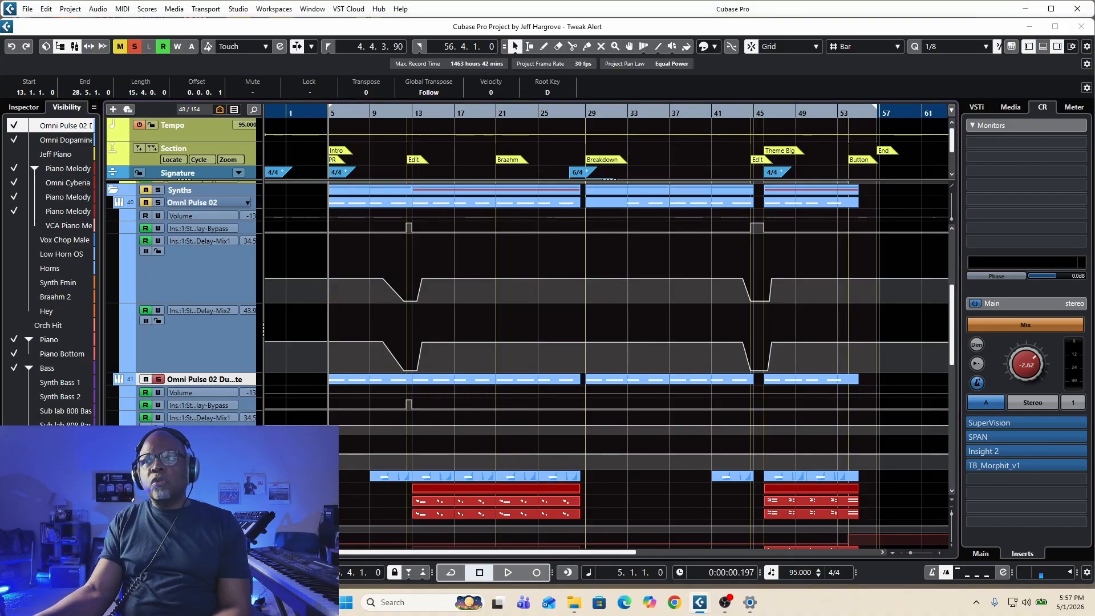
pyautogui.moveTo(742, 53); pyautogui.dragTo(605, 94)
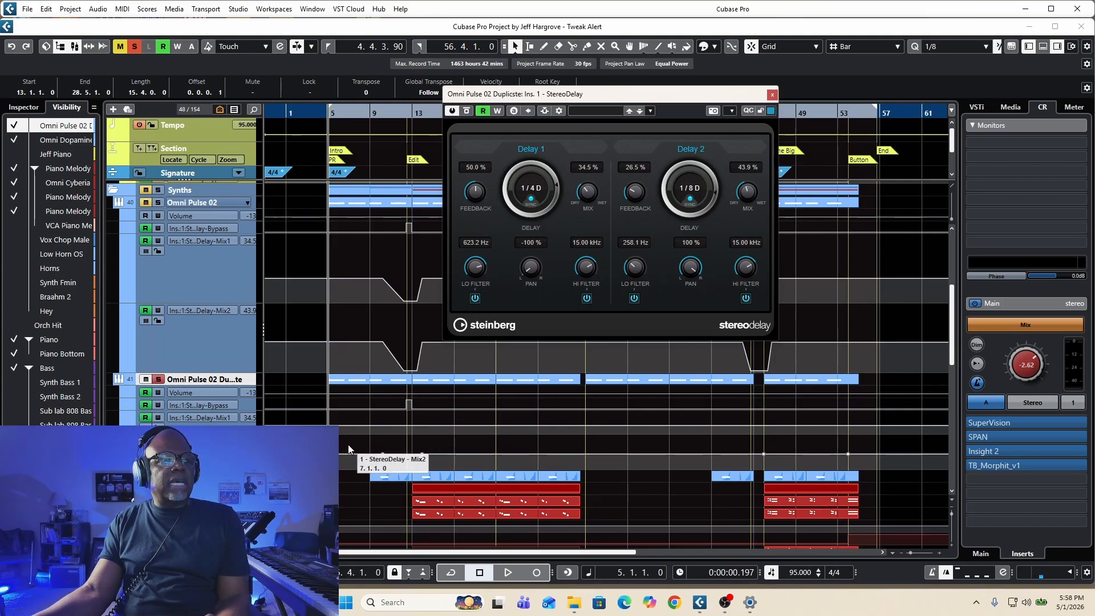
pyautogui.press('space')
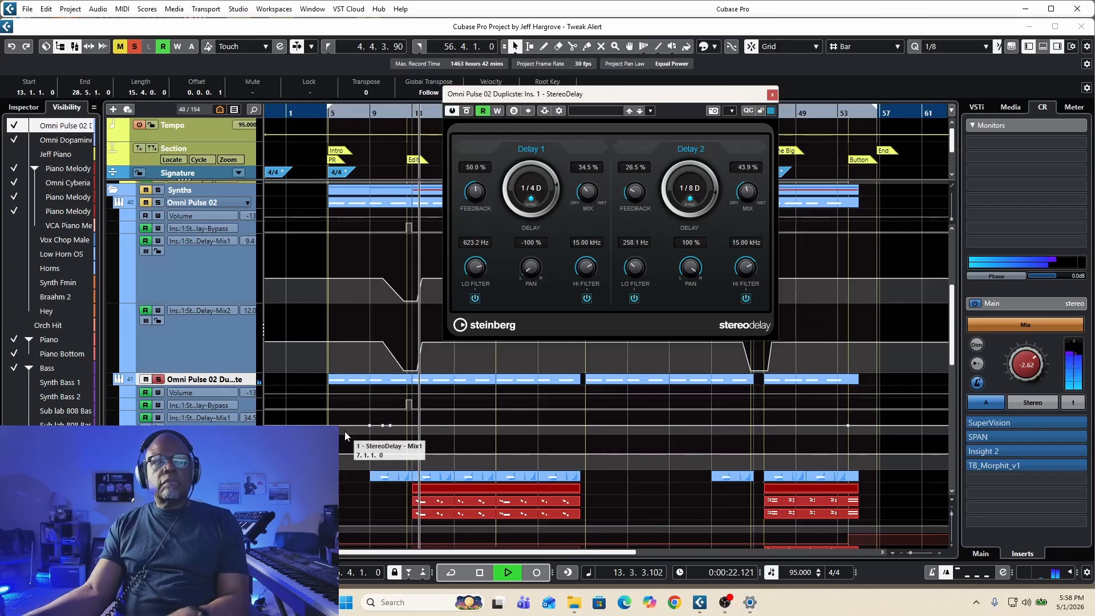
pyautogui.press('space')
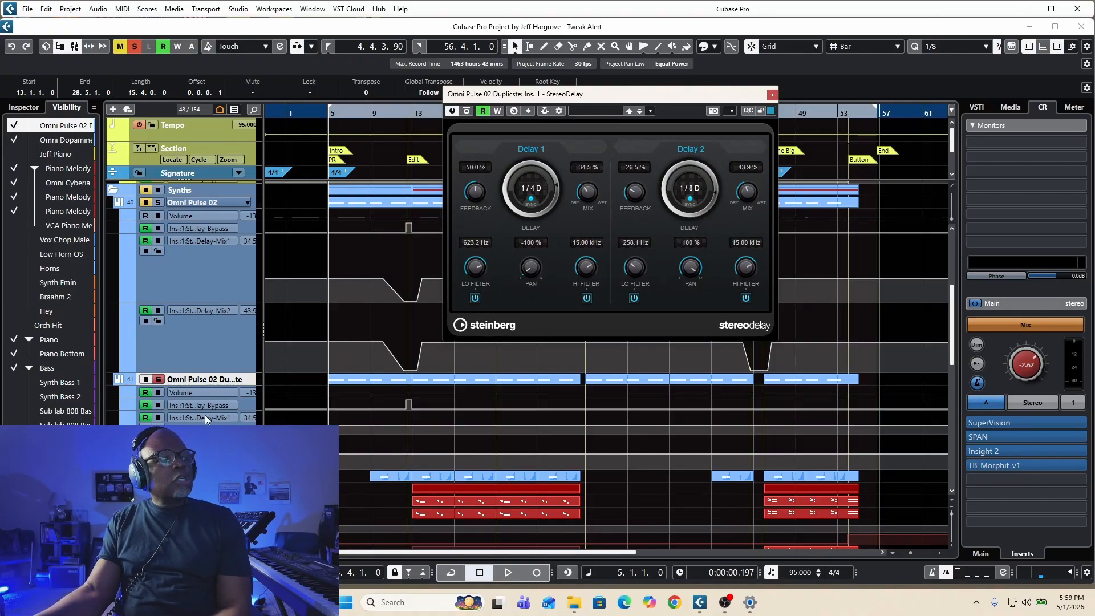
# Step: Move the solo from the duplicate to the original Omni Pulse 02 track and view its StereoDelay settings
pyautogui.click(159, 380)
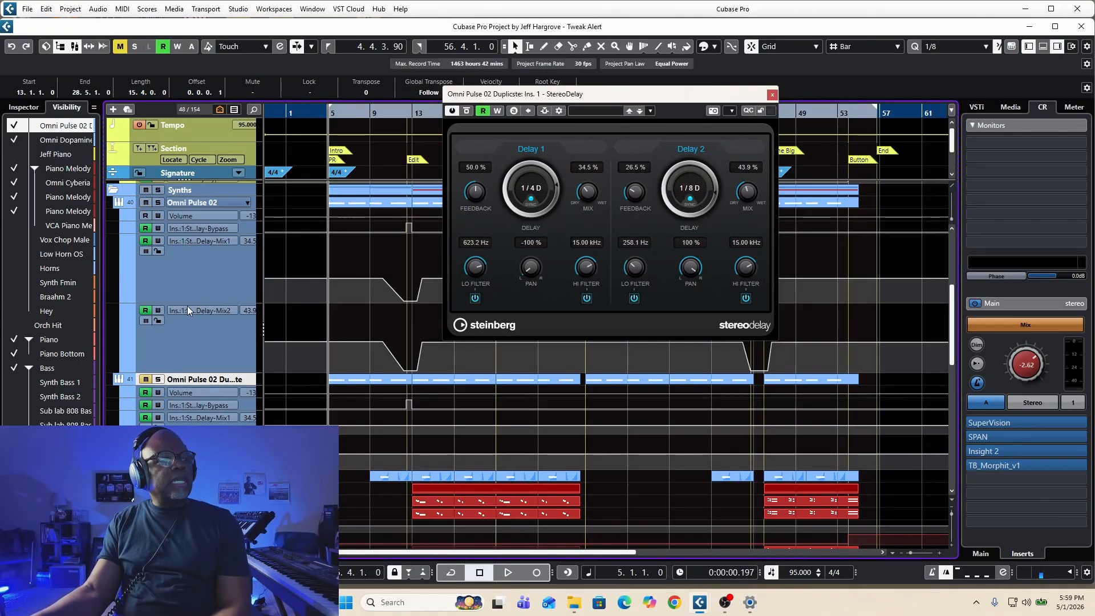
pyautogui.click(158, 204)
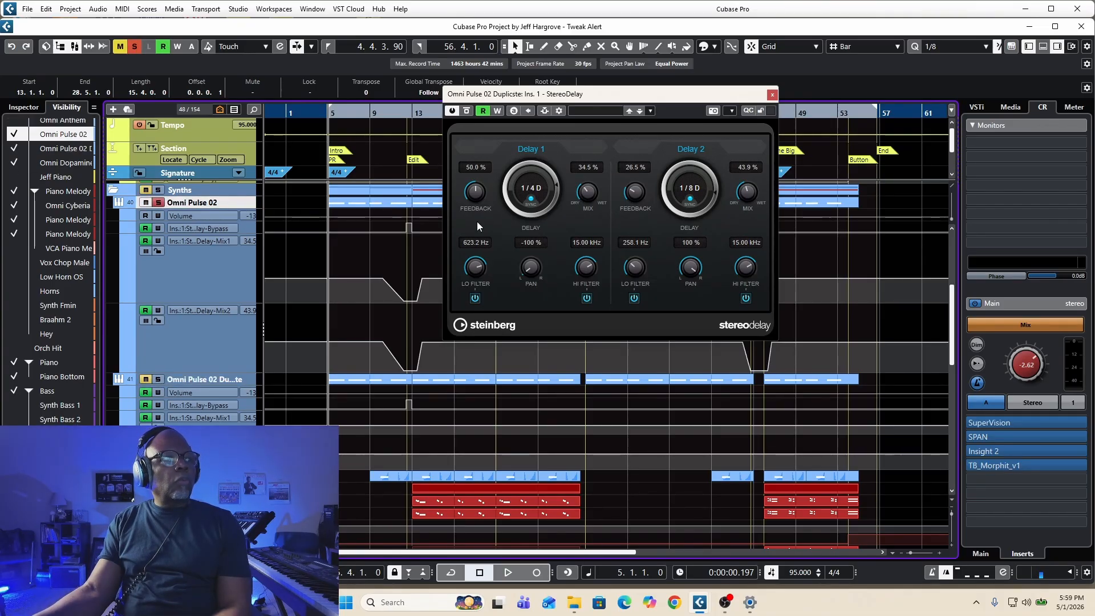
pyautogui.click(772, 94)
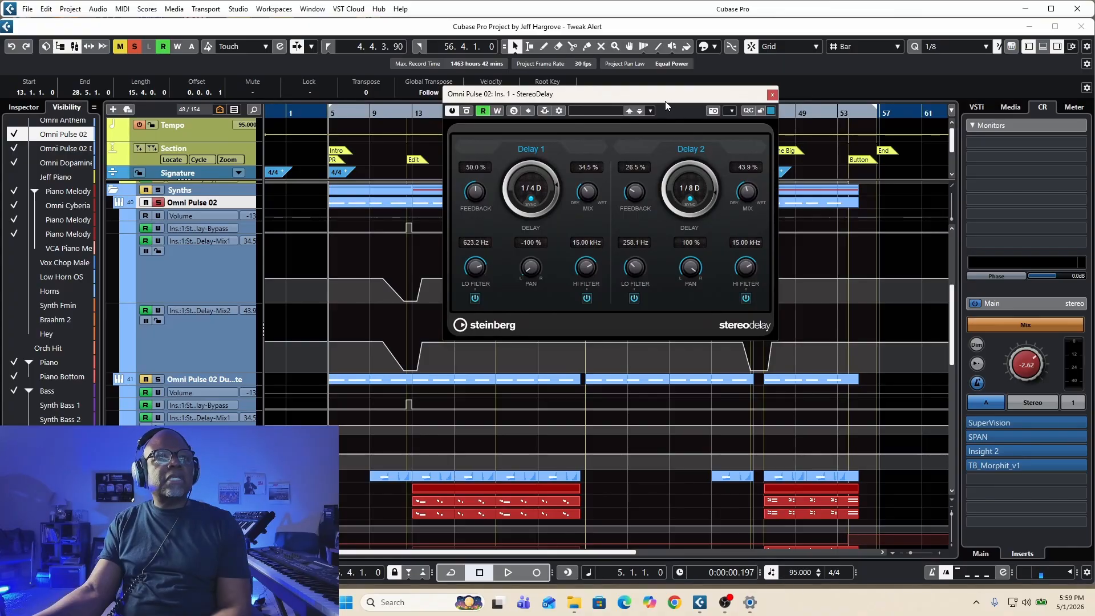
pyautogui.moveTo(665, 101)
pyautogui.mouseDown()
pyautogui.moveTo(639, 93)
pyautogui.moveTo(647, 44)
pyautogui.moveTo(650, 229)
pyautogui.moveTo(684, 339)
pyautogui.moveTo(658, 101)
pyautogui.mouseUp()
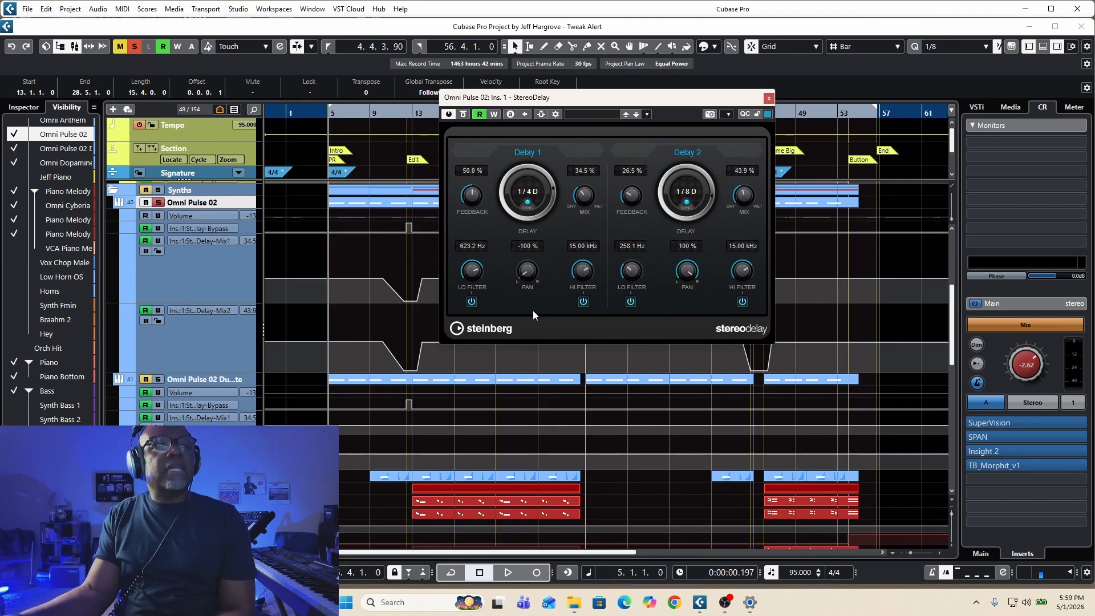
pyautogui.click(768, 99)
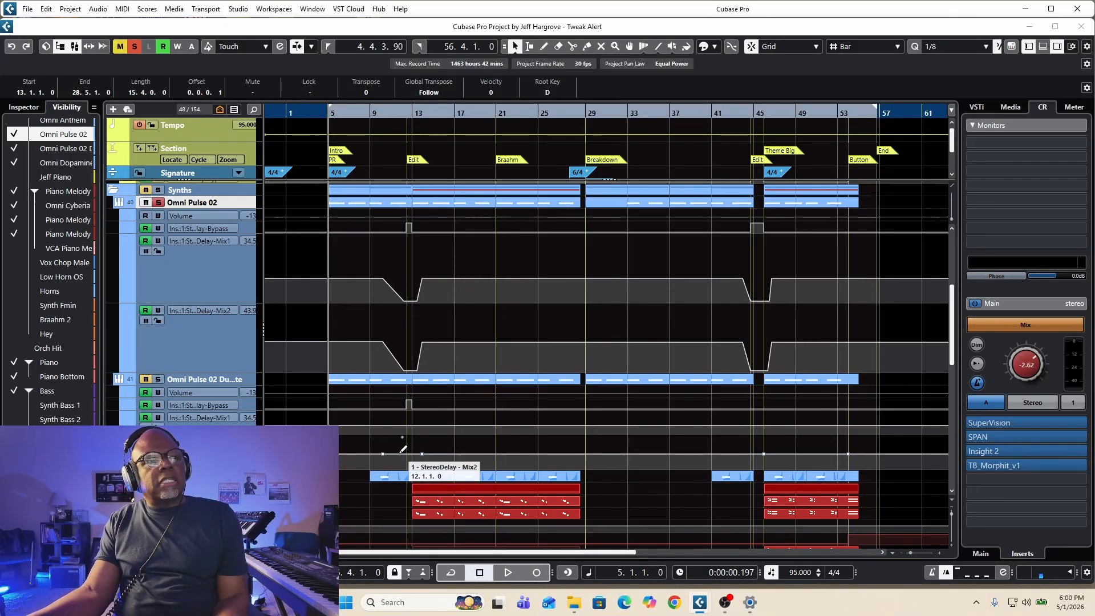
# Step: Play the soloed Omni Pulse 02 through the delay mix dip around bar 13, and unsolo the track after stopping
pyautogui.press('space')
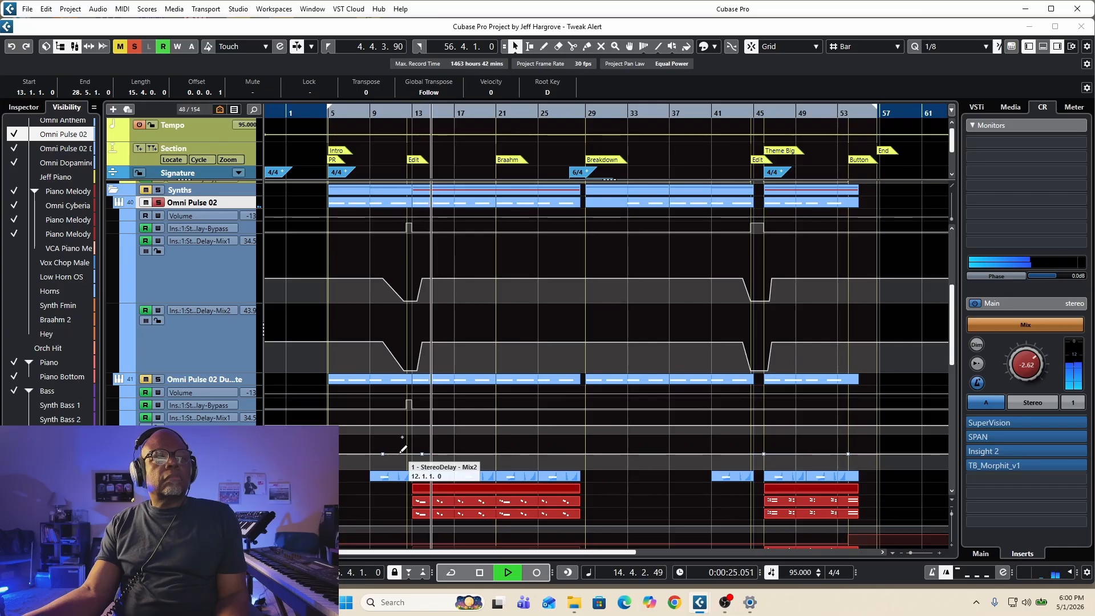
pyautogui.press('space')
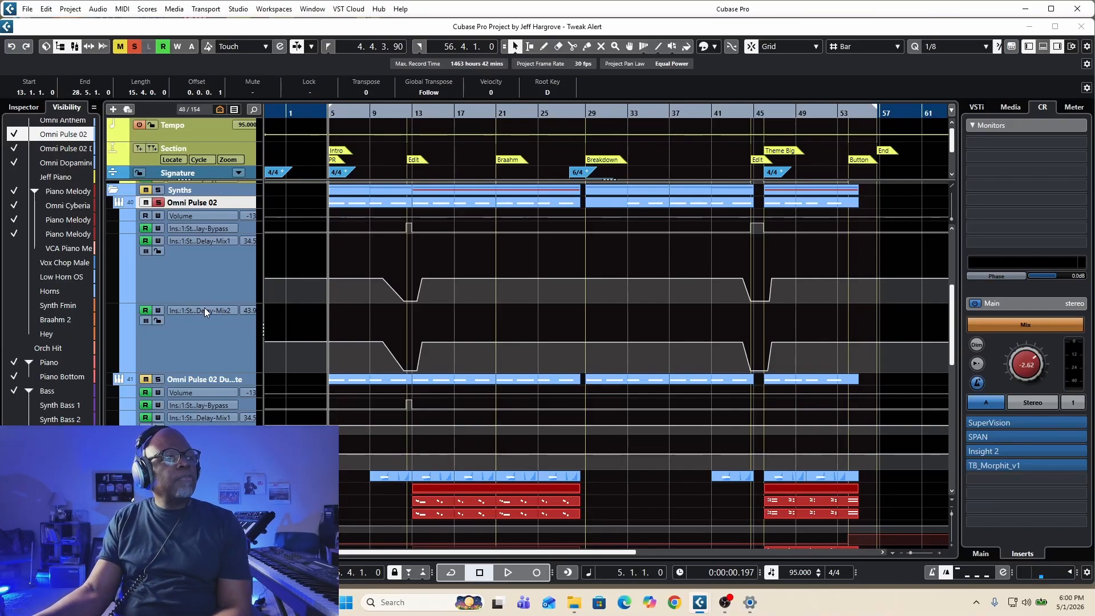
pyautogui.click(157, 204)
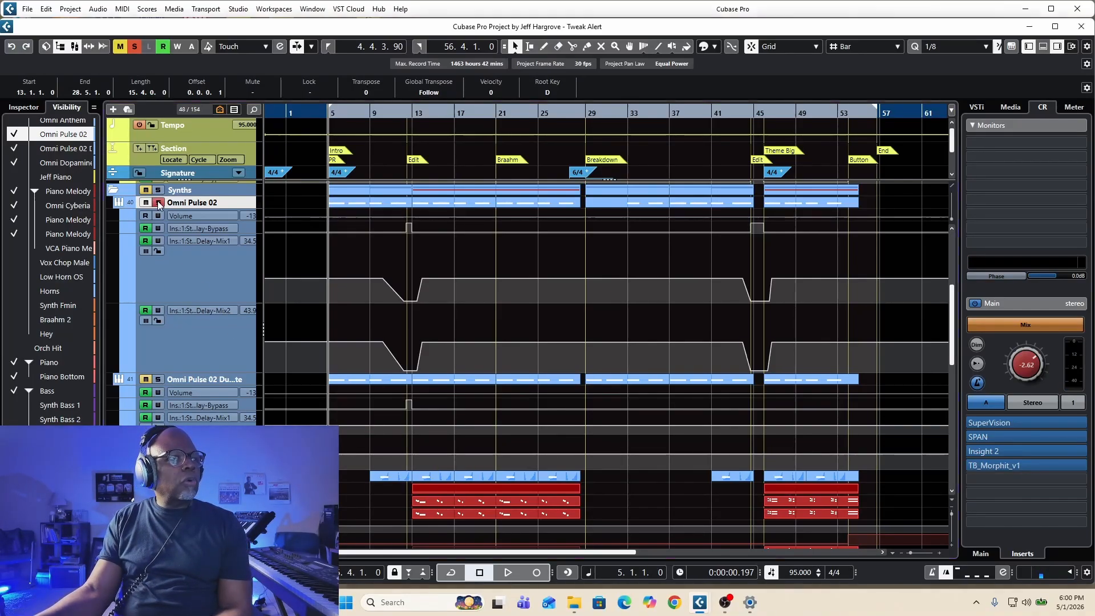
# Step: Hide Omni Pulse 02's automation lanes and make the duplicate track's StereoDelay Mix1 and Mix2 lanes taller
pyautogui.click(123, 205)
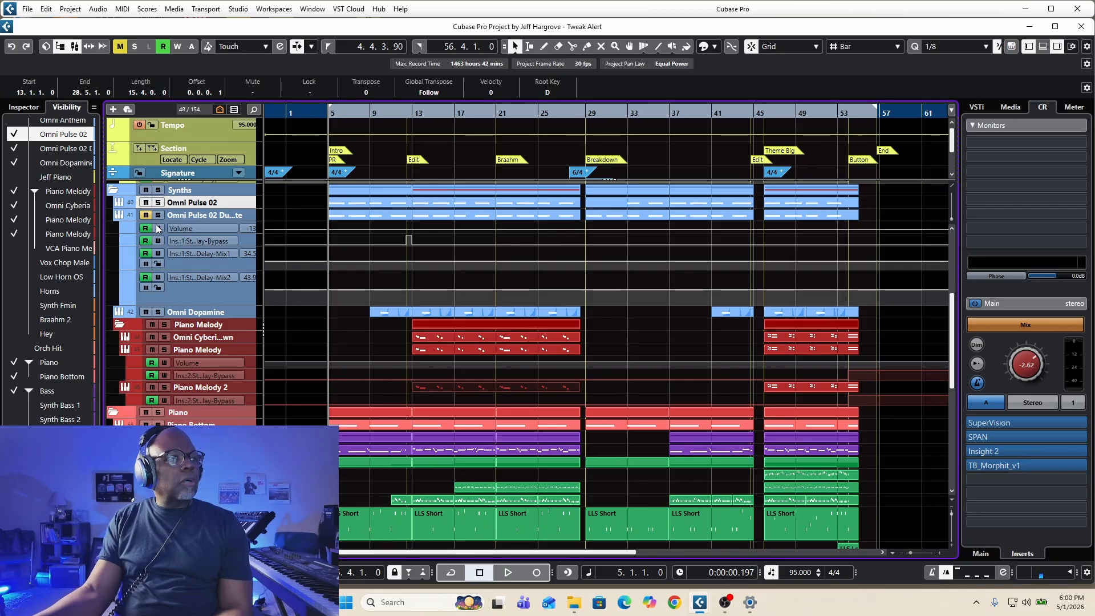
pyautogui.click(118, 217)
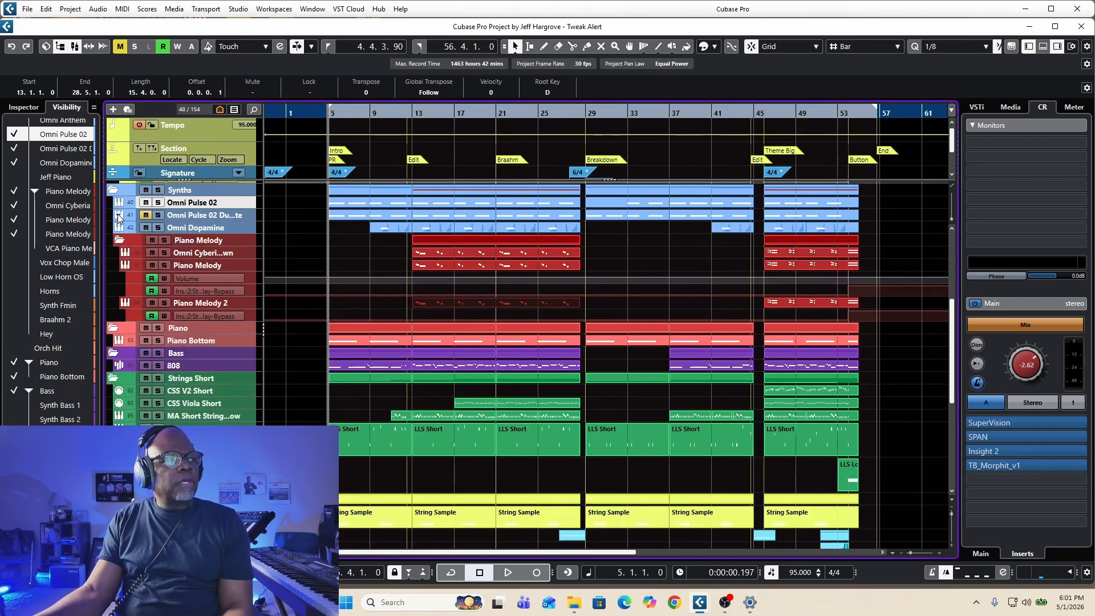
pyautogui.click(119, 217)
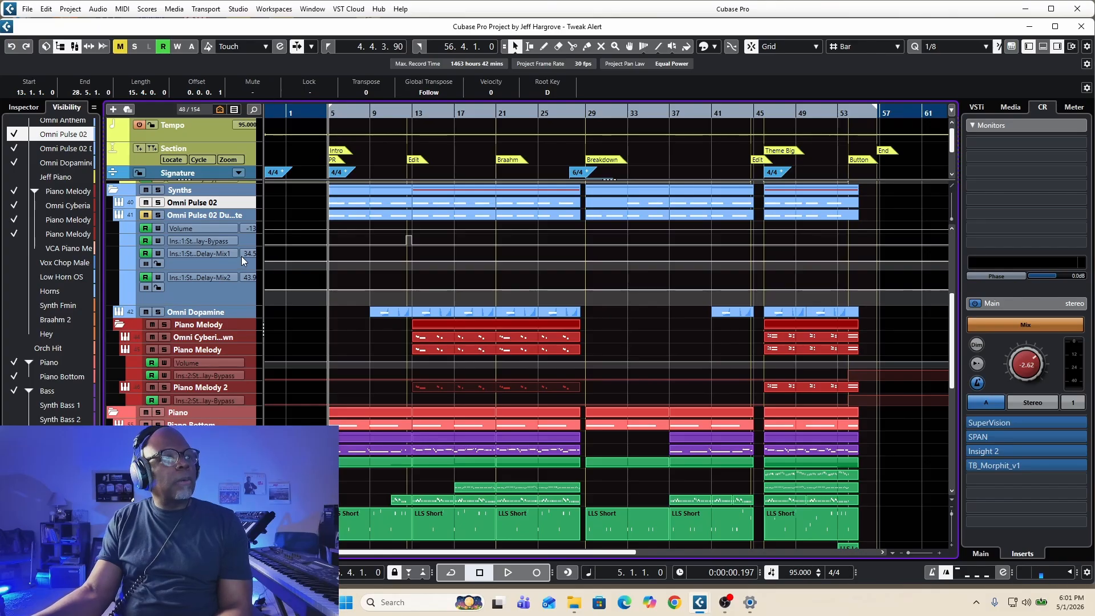
pyautogui.click(170, 273)
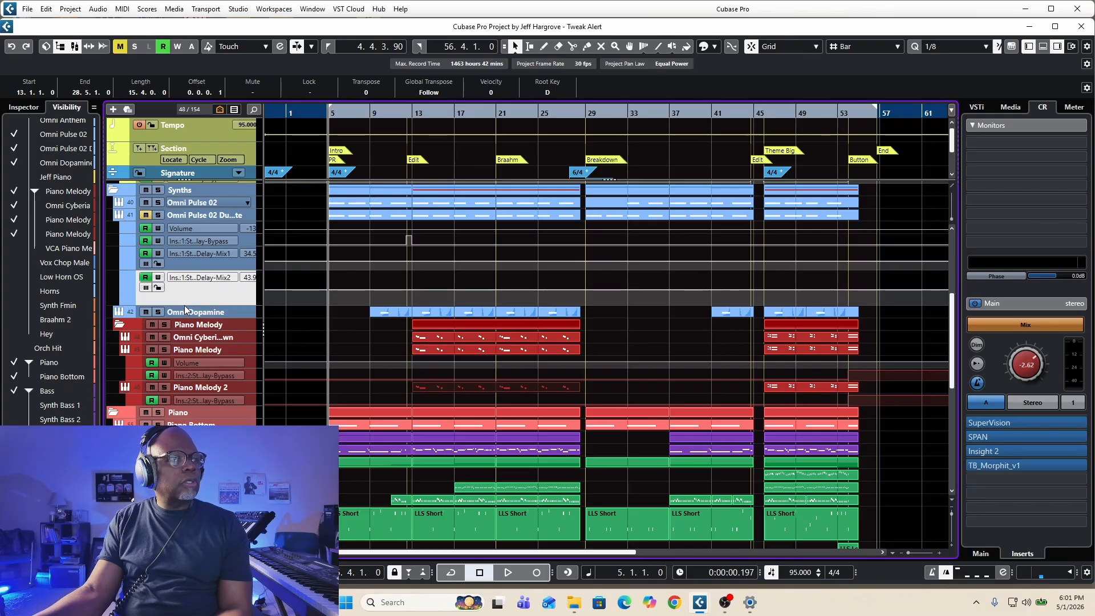
pyautogui.moveTo(189, 313); pyautogui.dragTo(198, 387)
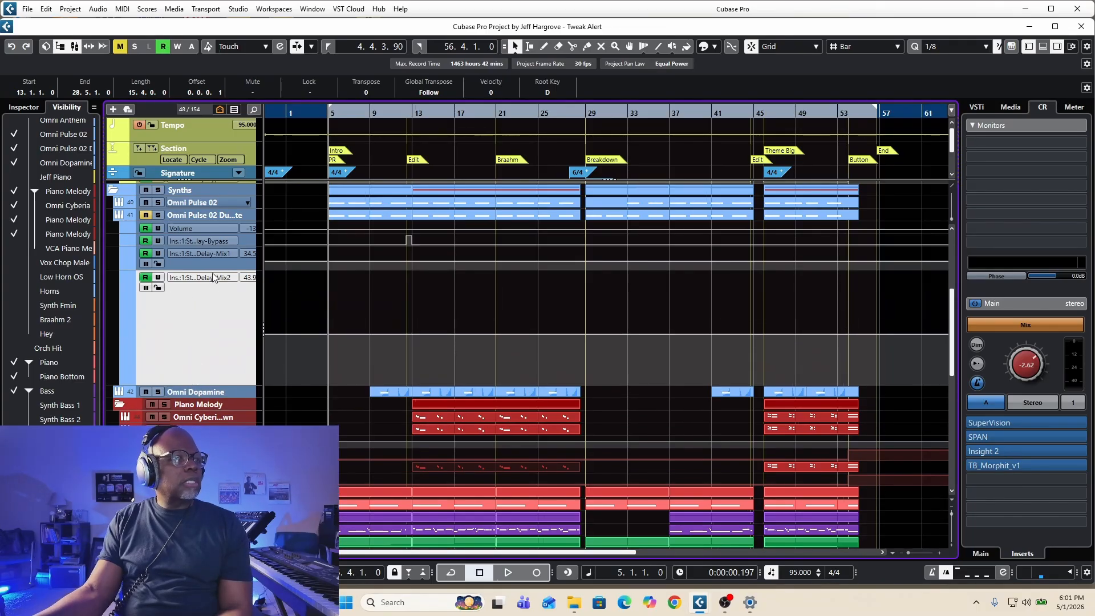
pyautogui.moveTo(210, 269); pyautogui.dragTo(210, 371)
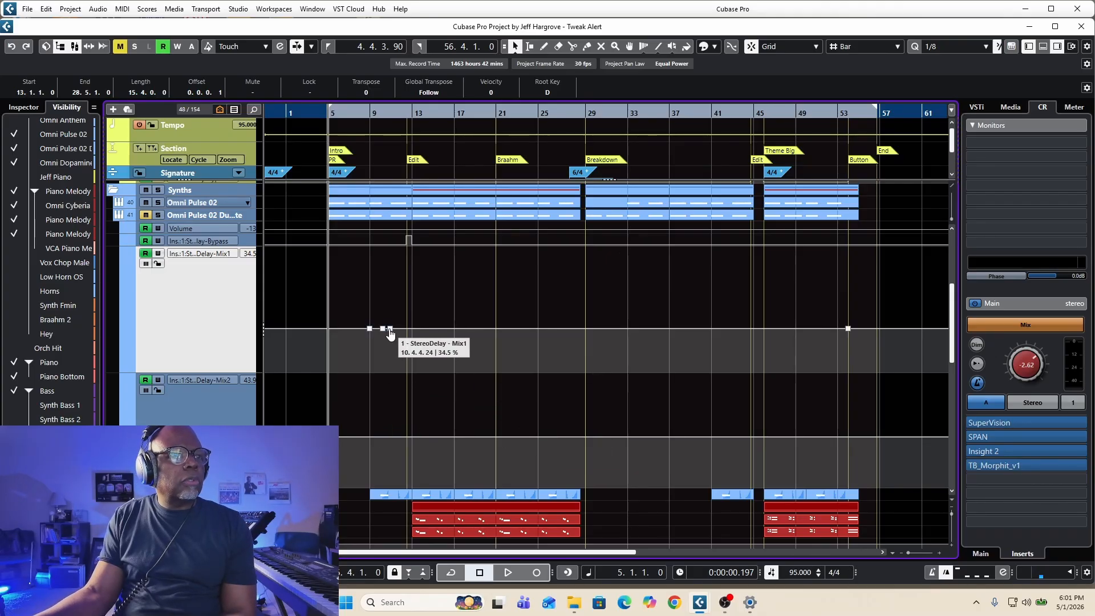
# Step: Replace the points near bar 10 on the duplicate's Mix1 lane with a V-shaped dip to 0% near bar 12
pyautogui.click(390, 329)
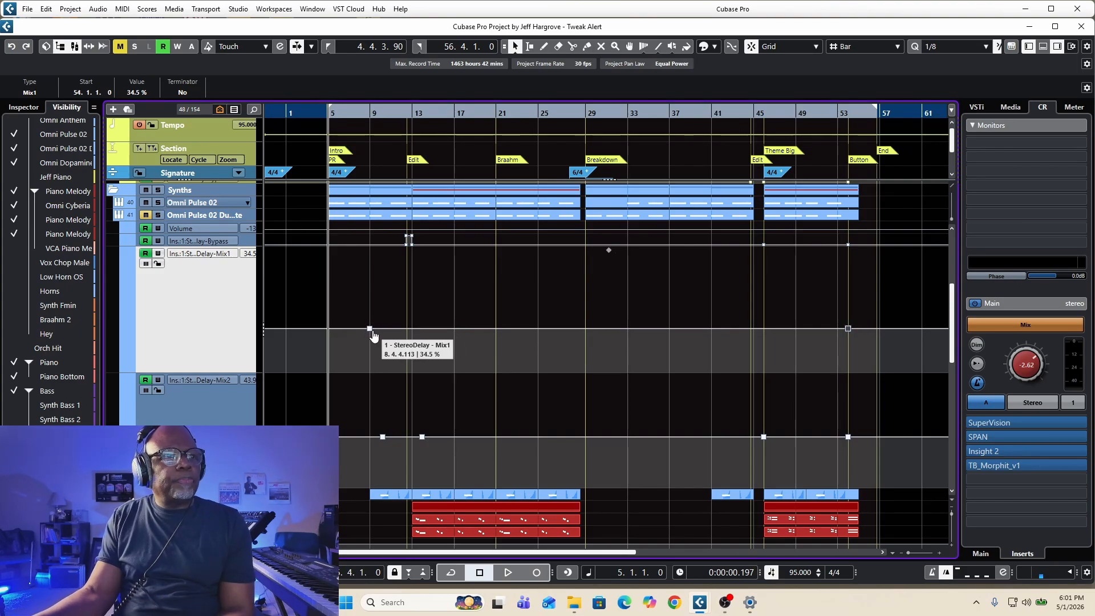
pyautogui.click(404, 329)
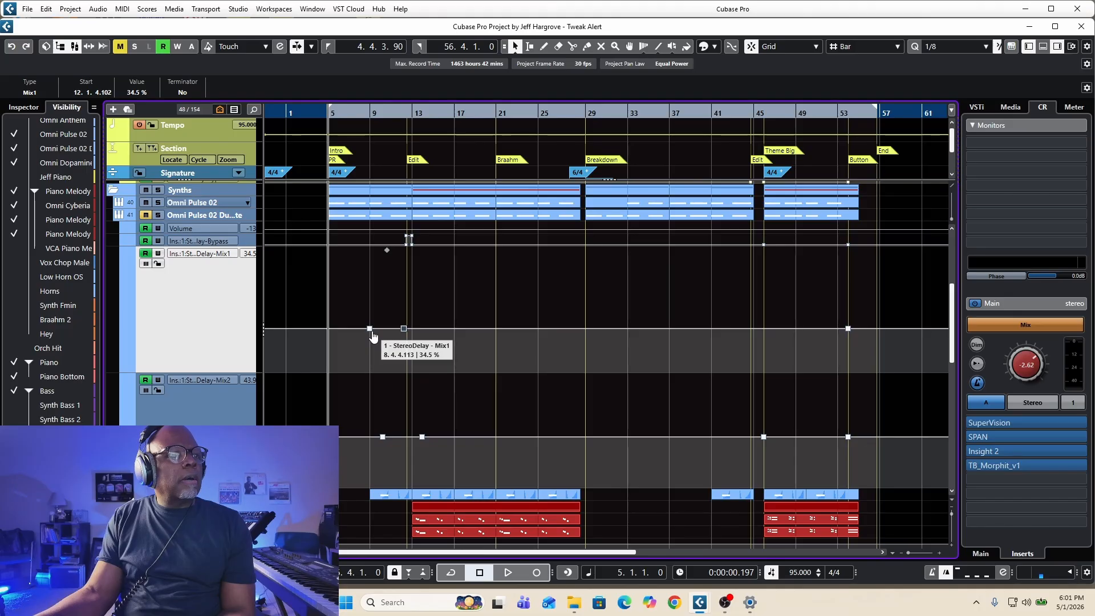
pyautogui.click(410, 329)
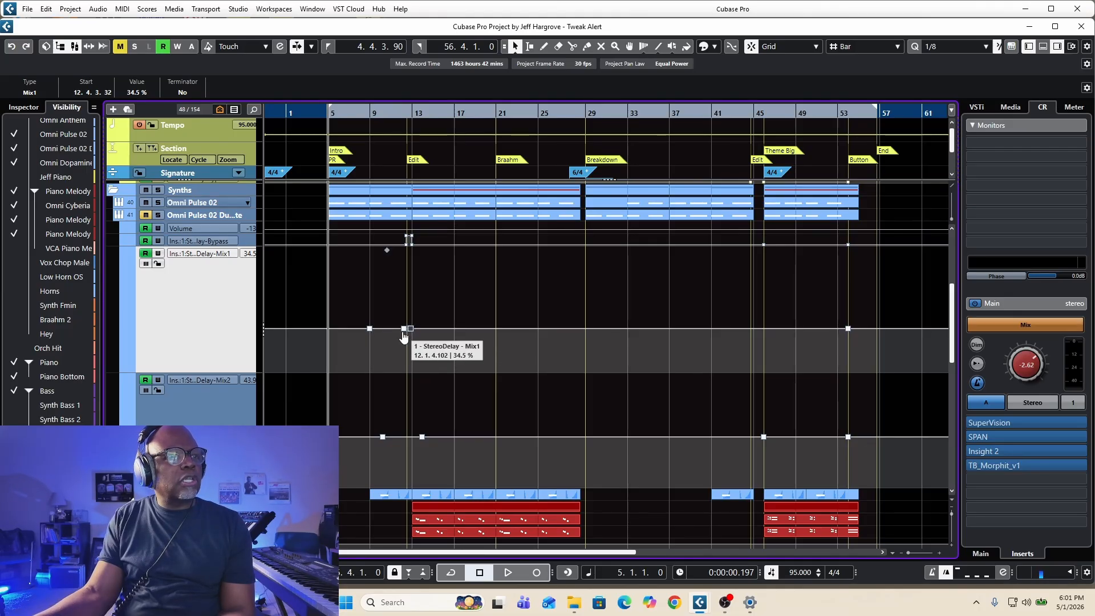
pyautogui.moveTo(404, 336); pyautogui.dragTo(411, 381)
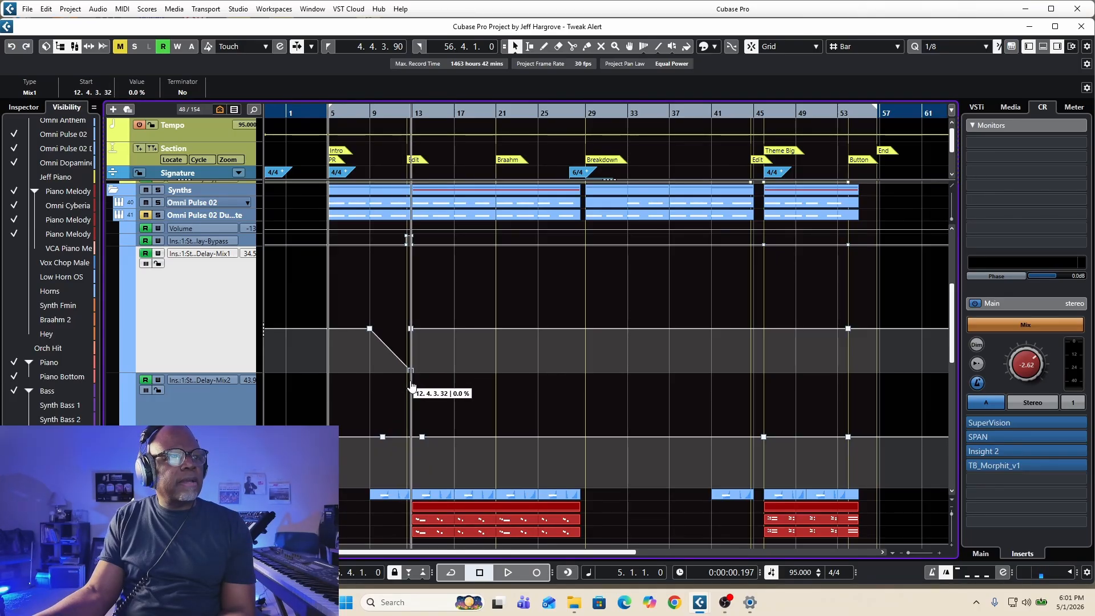
pyautogui.moveTo(407, 386); pyautogui.dragTo(402, 376)
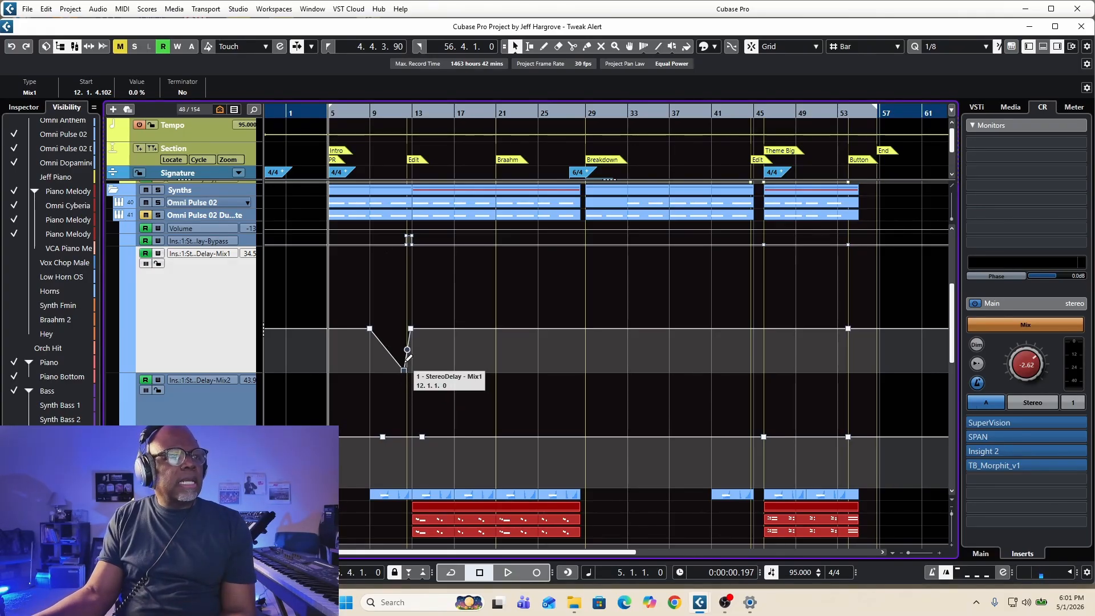
# Step: Widen the duplicate's Mix1 dip to hold 0% from 12.1.1.0 to 14.1.1.0 and return to 34.5% at about 15.2
pyautogui.click(437, 329)
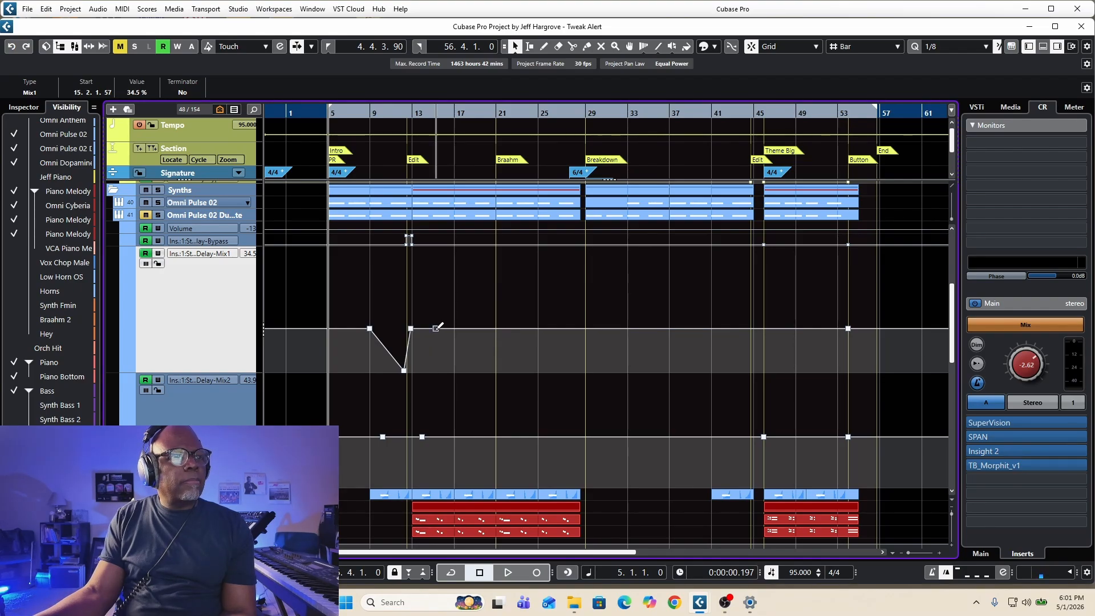
pyautogui.moveTo(411, 331); pyautogui.dragTo(420, 386)
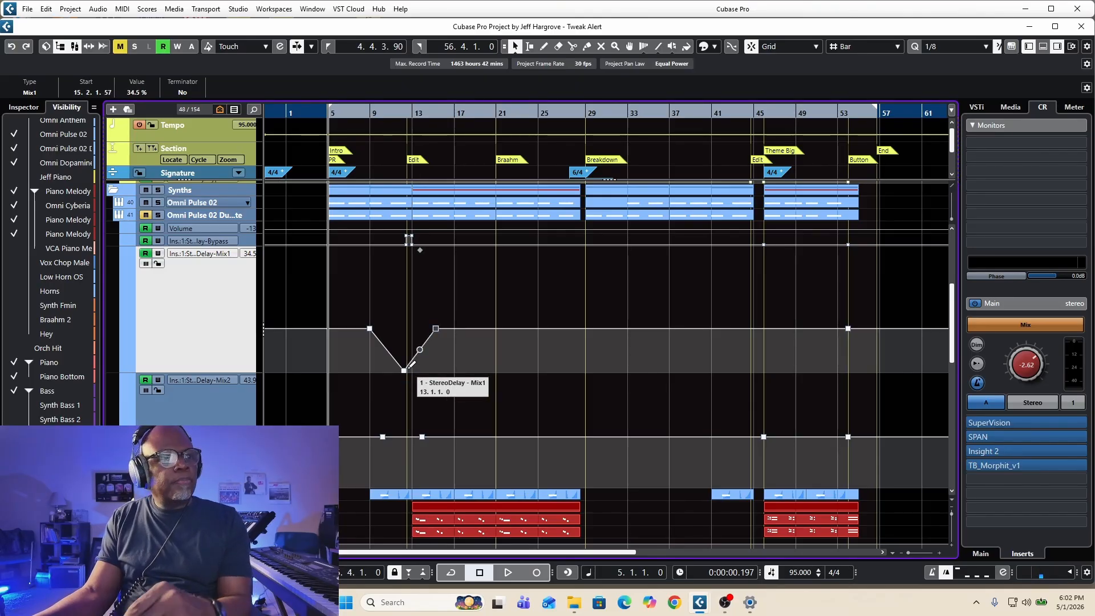
pyautogui.moveTo(412, 371); pyautogui.dragTo(407, 378)
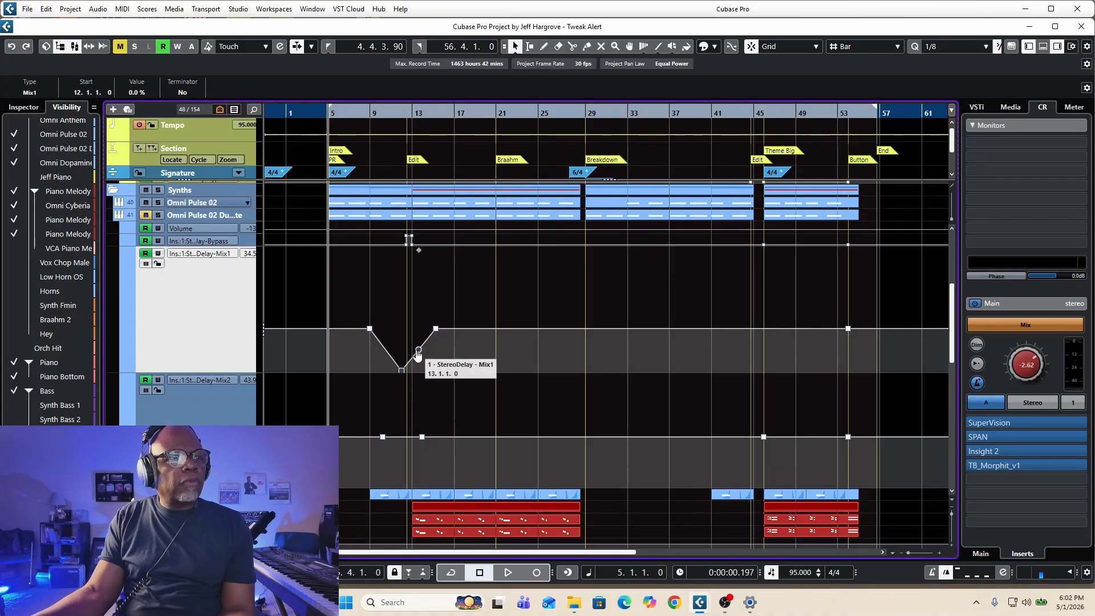
pyautogui.click(413, 358)
pyautogui.moveTo(414, 363); pyautogui.dragTo(424, 396)
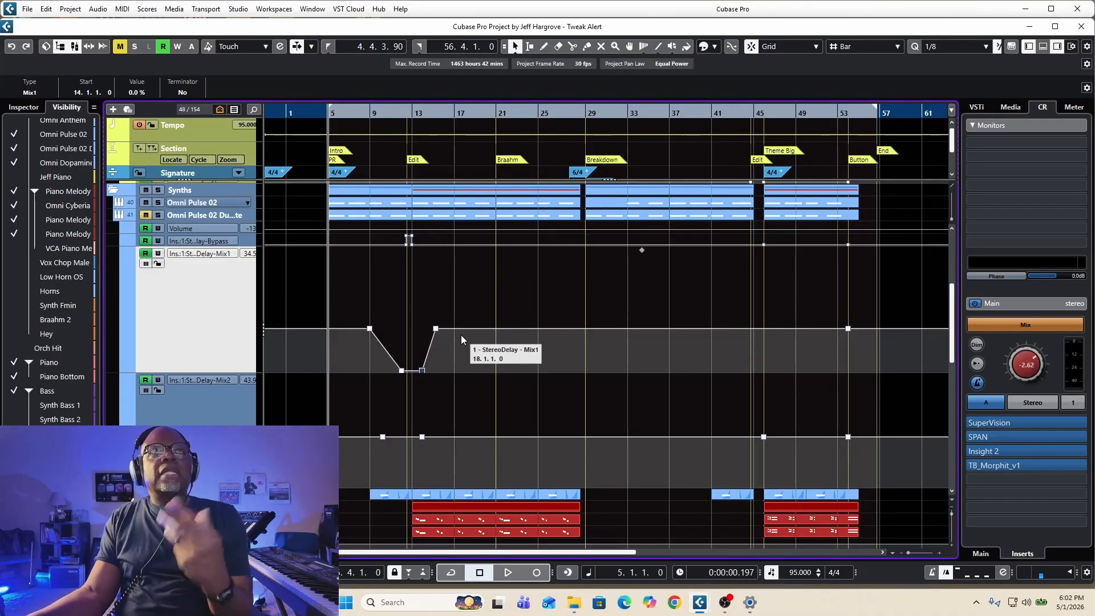
# Step: Delete the two 0% points of the dip from the duplicate's Mix1 automation curve
pyautogui.click(402, 370)
pyautogui.press('Delete')
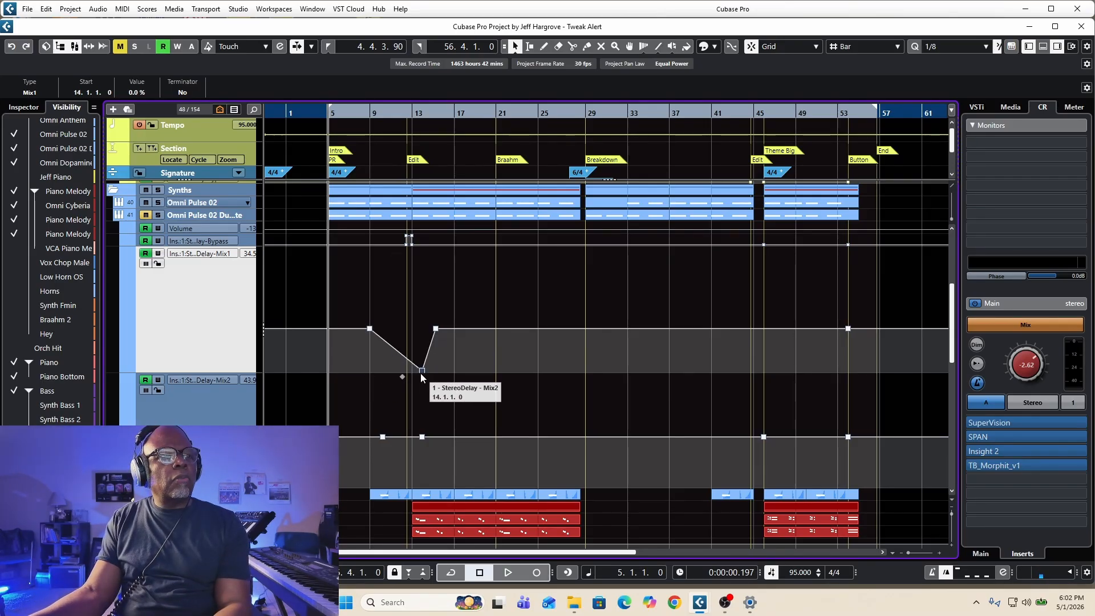
pyautogui.press('Delete')
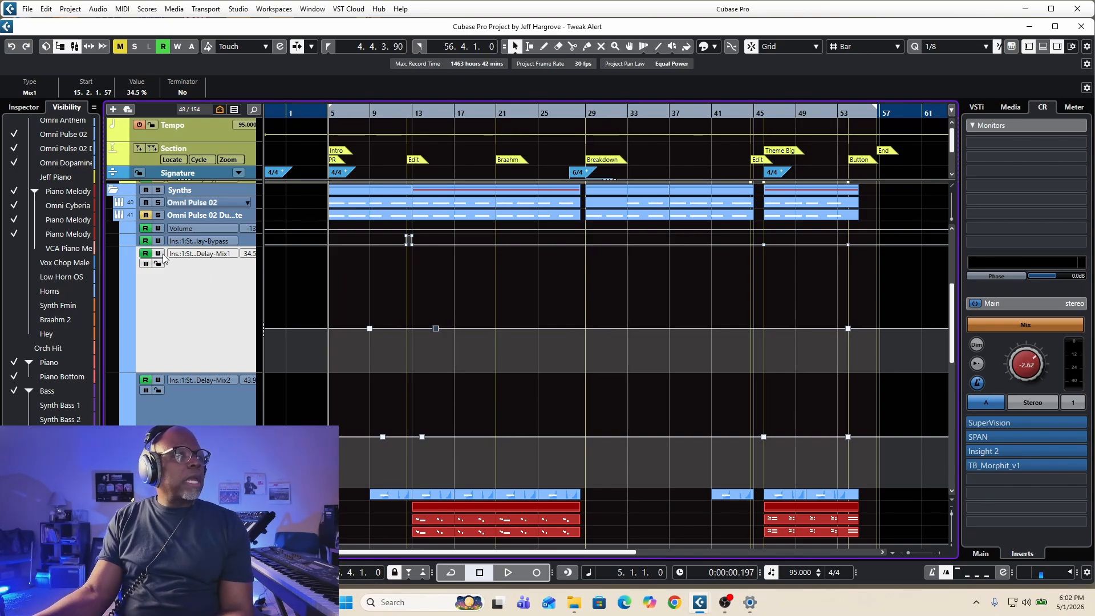
# Step: Hide the duplicate's automation lanes and solo Omni Pulse 02 with its StereoDelay window and automation lanes open
pyautogui.click(117, 215)
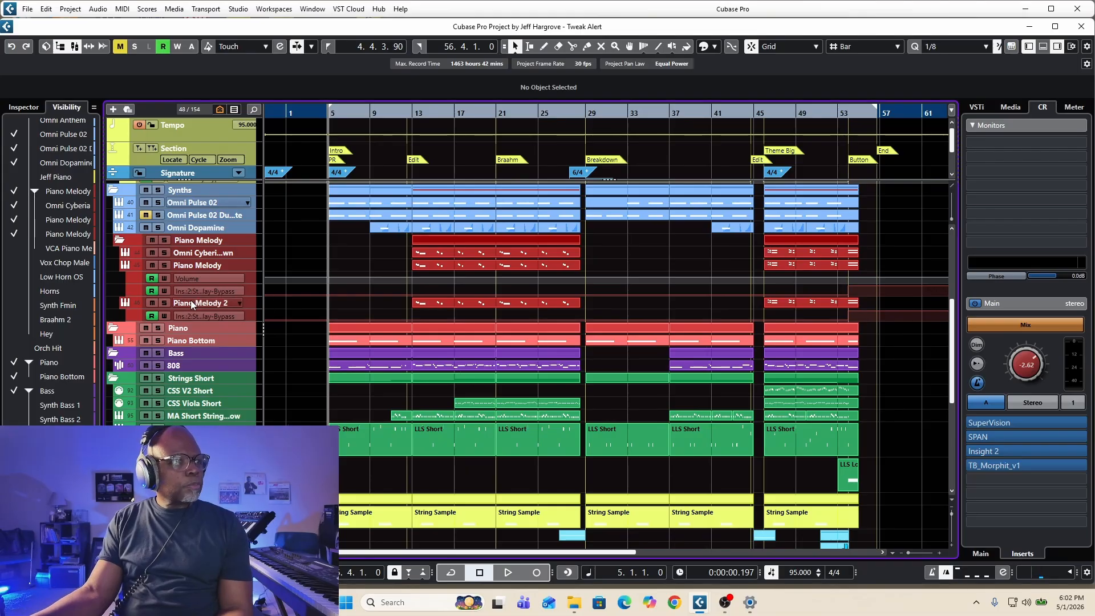
pyautogui.scroll(3, 191, 301)
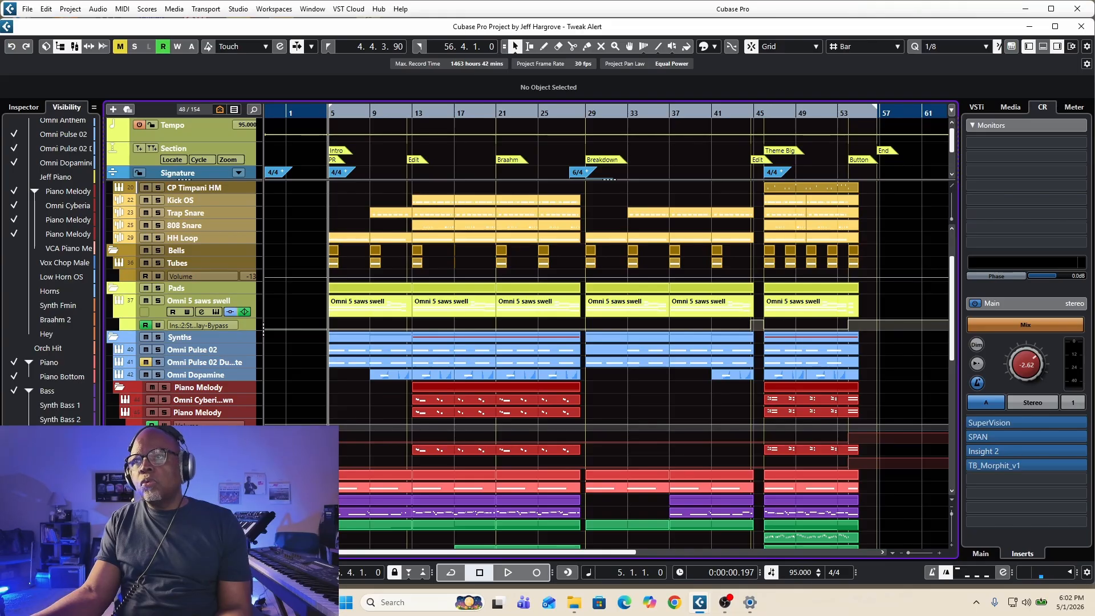
pyautogui.moveTo(636, 98); pyautogui.dragTo(705, 146)
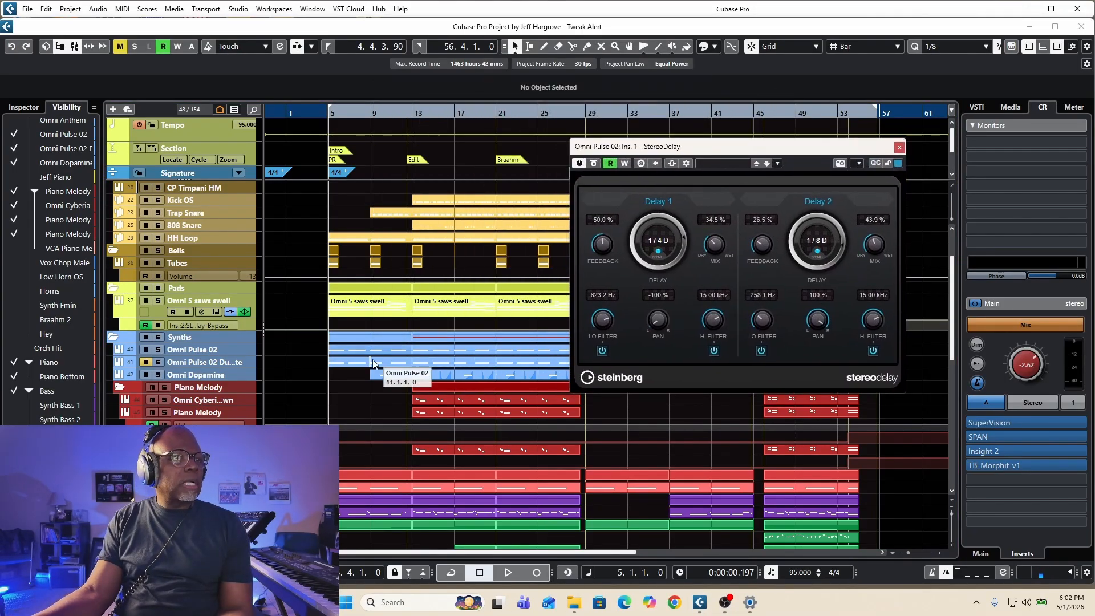
pyautogui.click(158, 350)
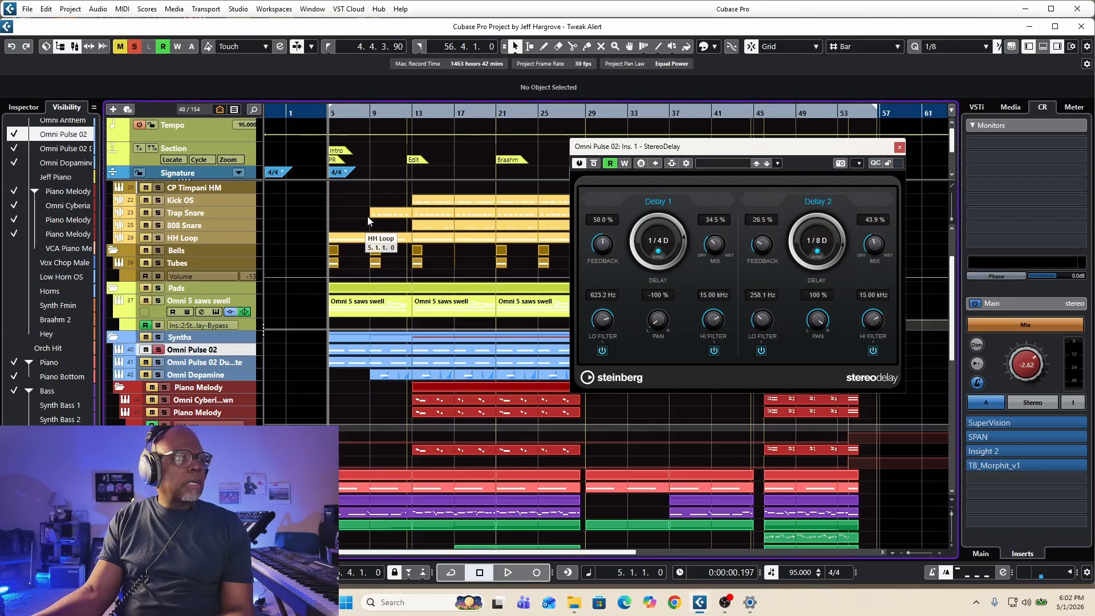
pyautogui.click(118, 350)
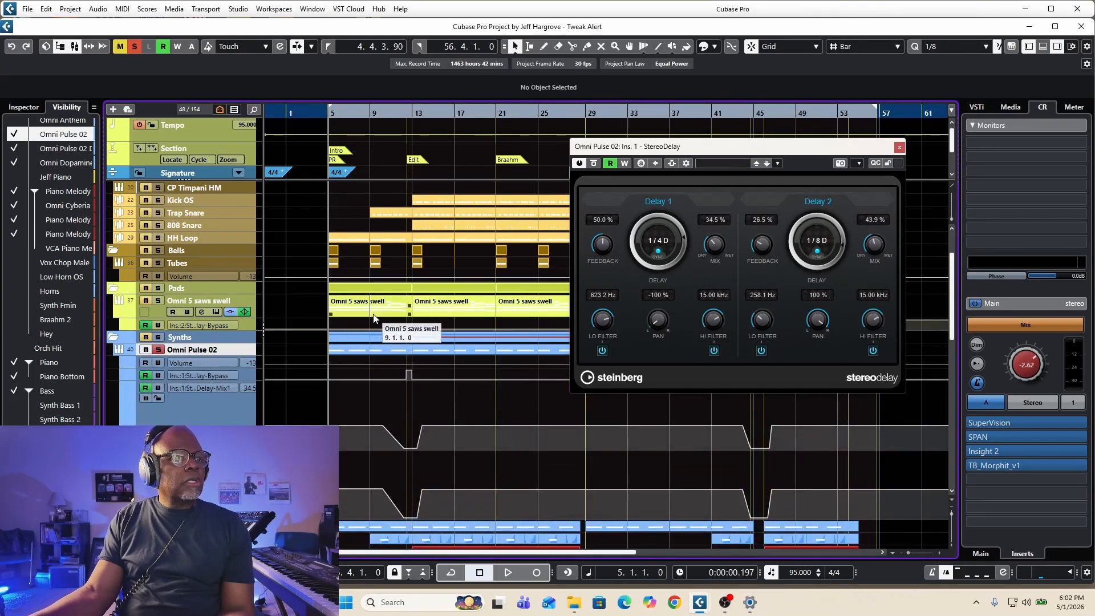
# Step: Move the StereoDelay window clear of the automation lanes and play the soloed Omni Pulse 02 from bar 9 through the edit at bar 13
pyautogui.click(388, 112)
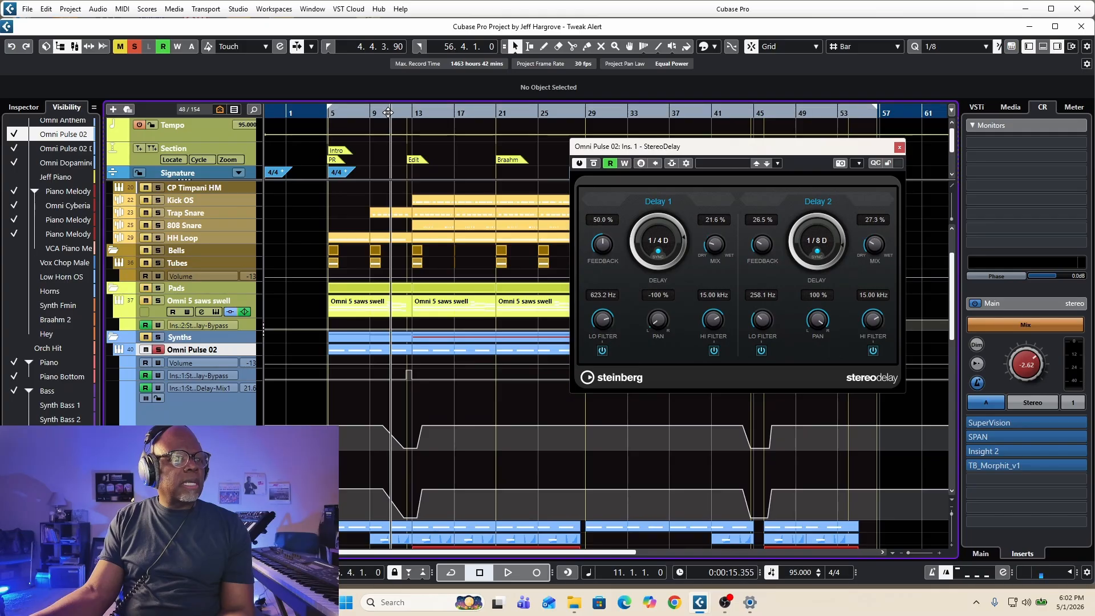
pyautogui.click(370, 113)
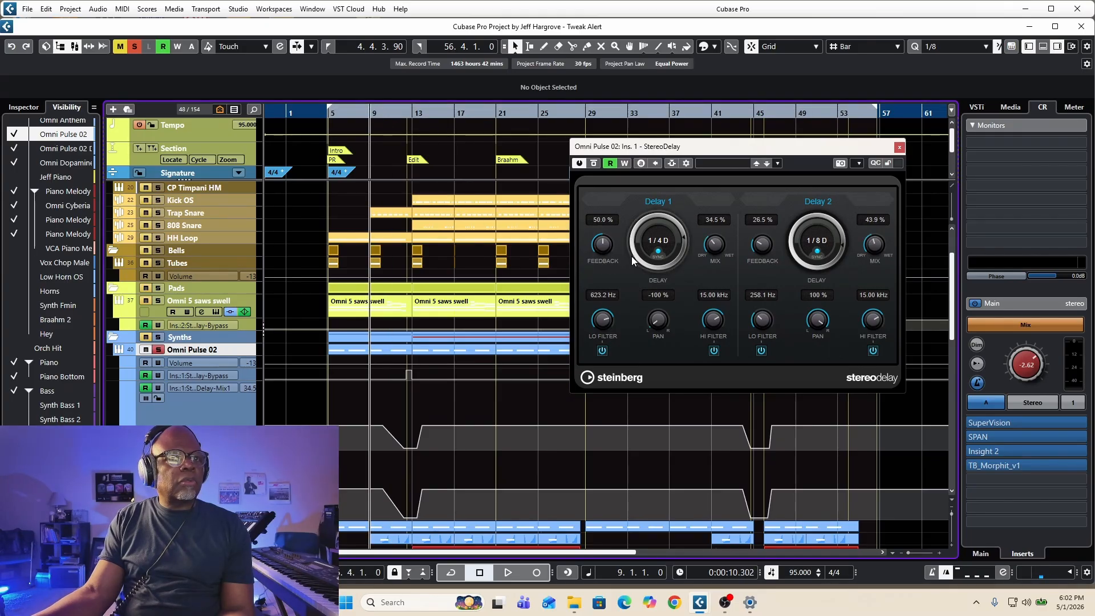
pyautogui.moveTo(730, 153); pyautogui.dragTo(649, 133)
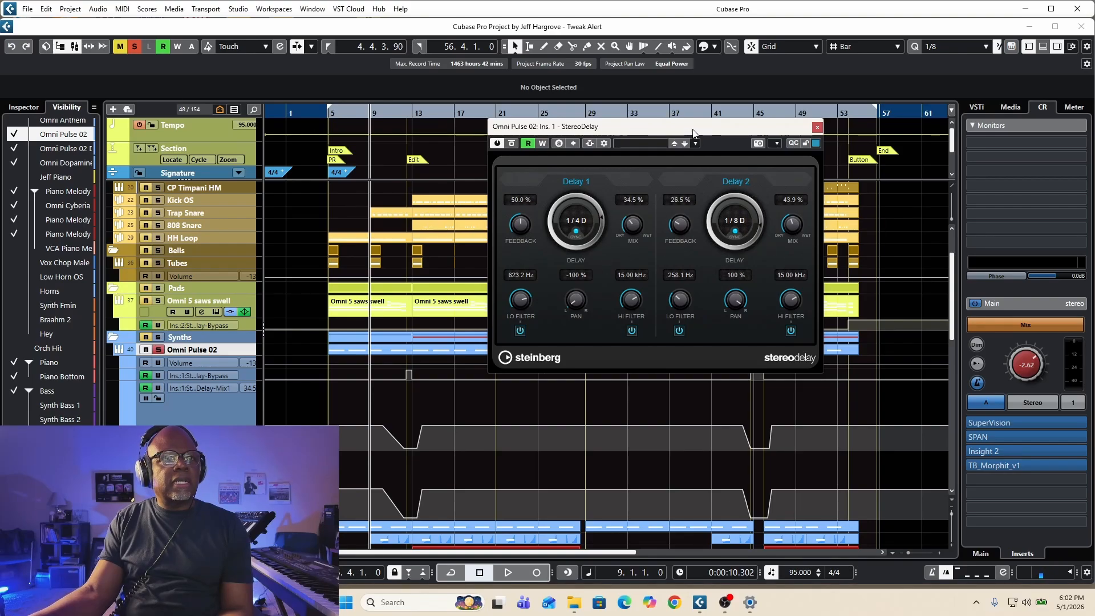
pyautogui.moveTo(693, 133); pyautogui.dragTo(641, 112)
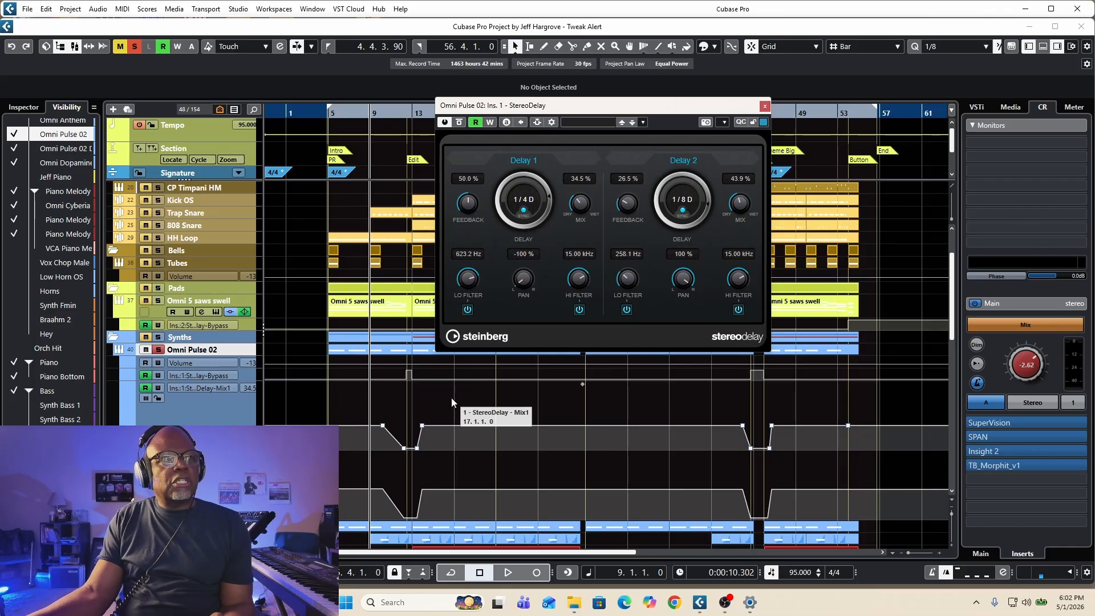
pyautogui.press('space')
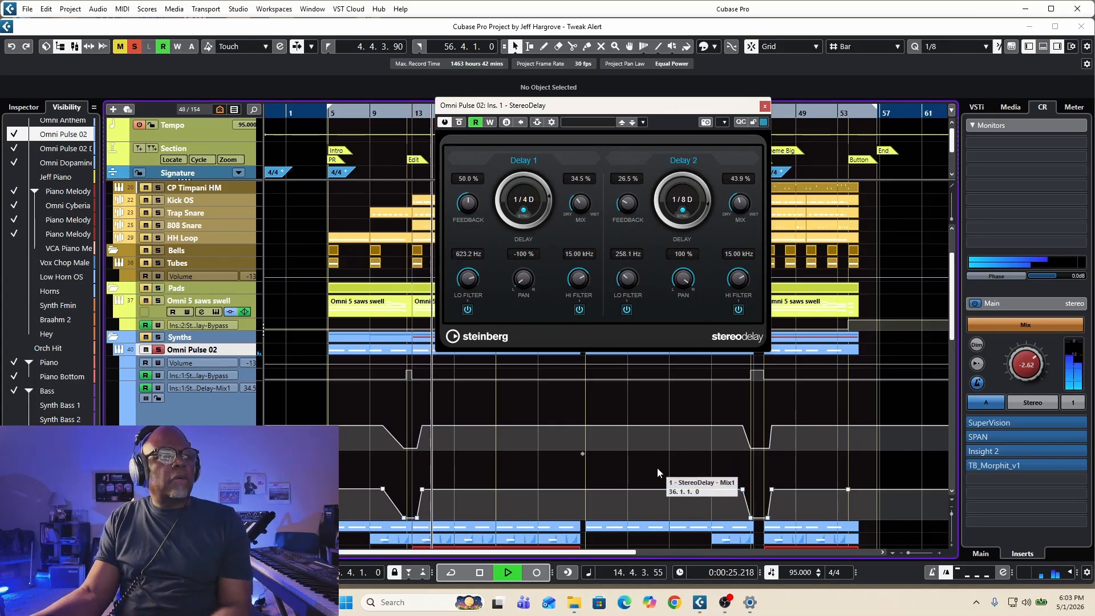
pyautogui.press('space')
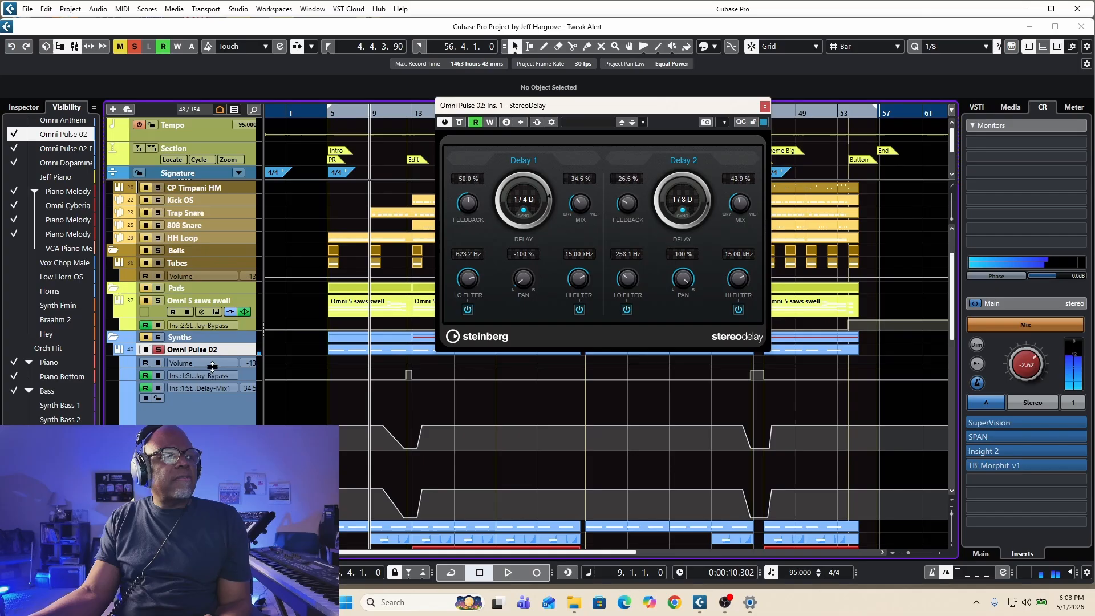
# Step: Unsolo Omni Pulse 02 and play the full mix from bar 8 through the edit at bar 13
pyautogui.click(160, 349)
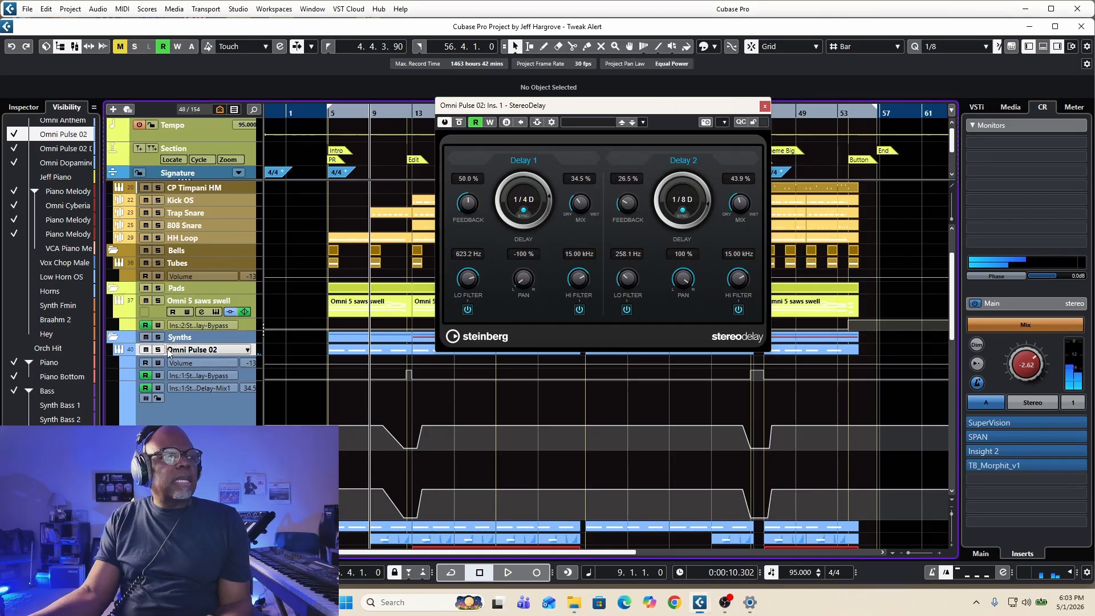
pyautogui.click(362, 118)
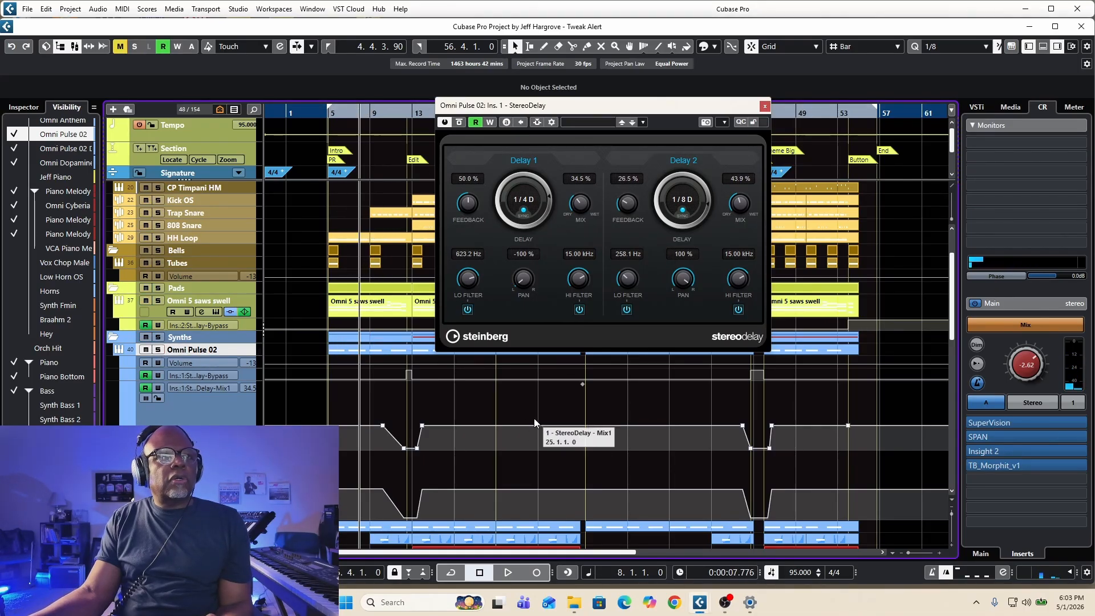
pyautogui.press('space')
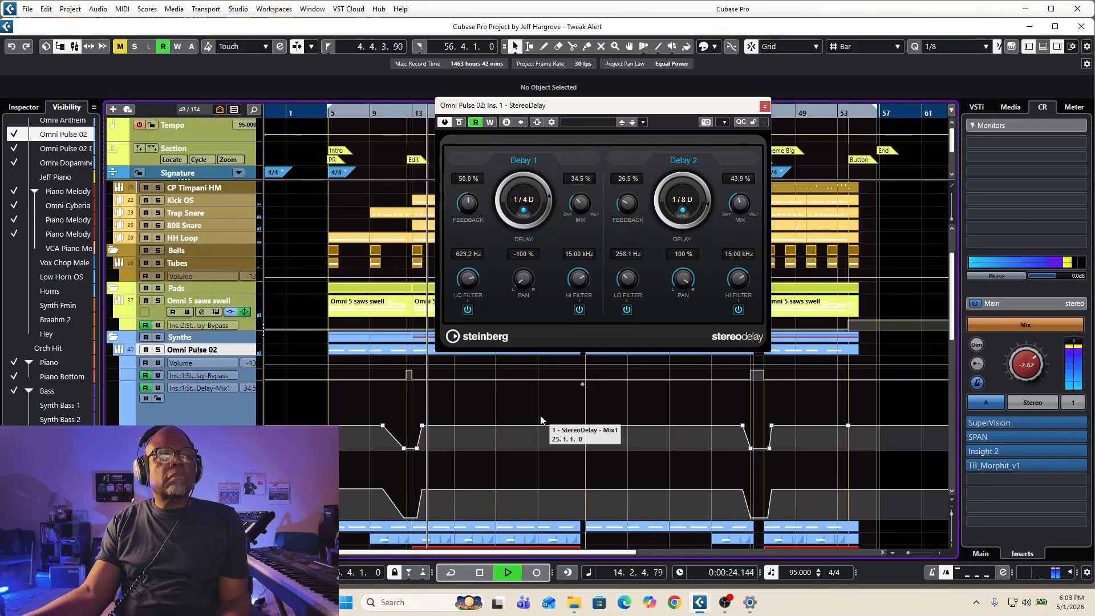
pyautogui.press('space')
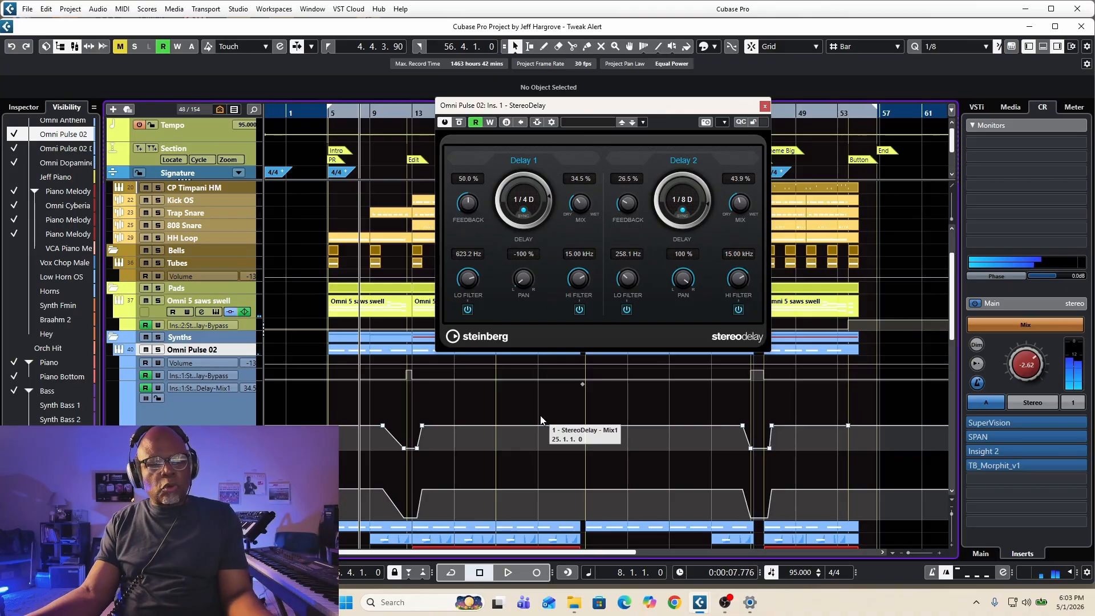